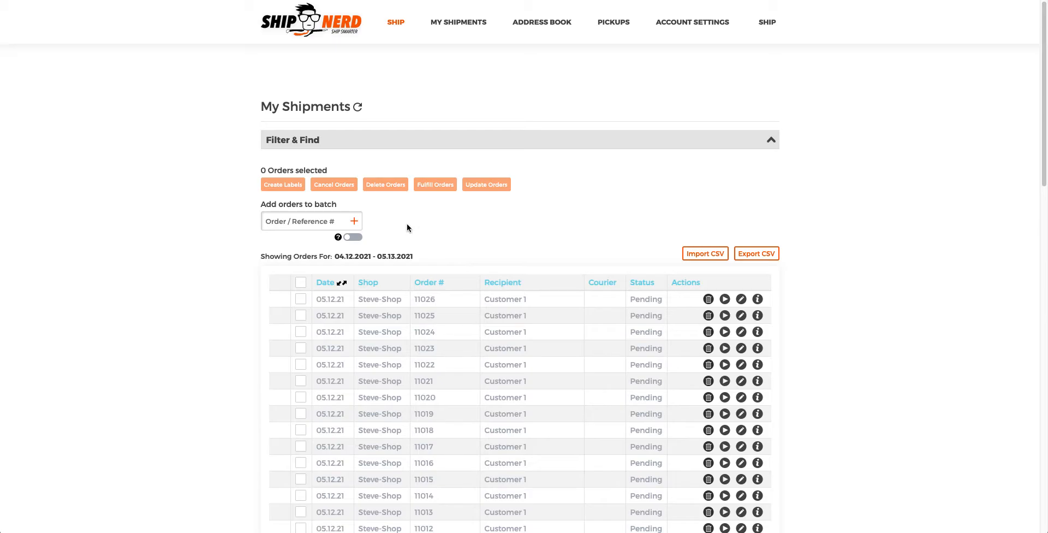
Select the eight newest pending orders, from the first through the eighth row of the shipments list.
{"action": "left_click", "coordinate": [300, 300]}
{"action": "left_click", "coordinate": [301, 317]}
{"action": "left_click", "coordinate": [301, 332]}
{"action": "left_click", "coordinate": [301, 349]}
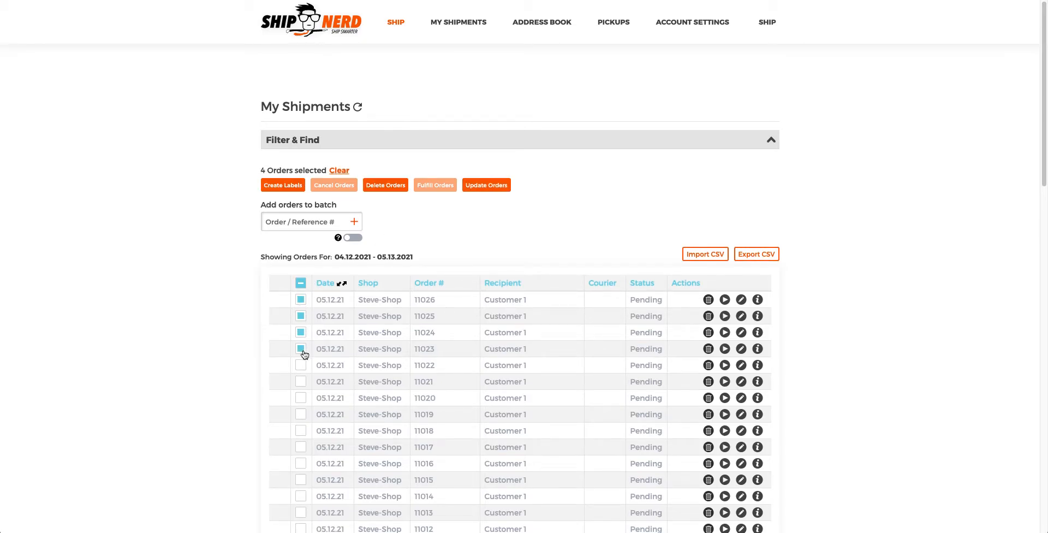
{"action": "left_click", "coordinate": [301, 365]}
{"action": "left_click", "coordinate": [301, 382]}
{"action": "left_click", "coordinate": [301, 398]}
{"action": "left_click", "coordinate": [300, 414]}
{"action": "left_click", "coordinate": [302, 414]}
Add a 15 lb package measuring 12 × 12 × 12 in with 150 CAD insurance to the selected orders' bulk update.
{"action": "left_click", "coordinate": [482, 186]}
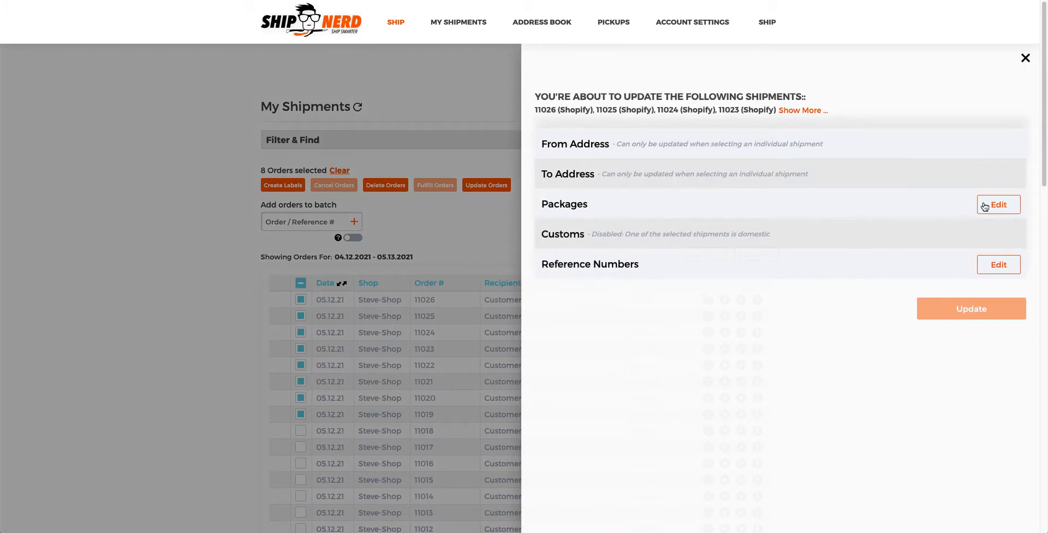
{"action": "left_click", "coordinate": [985, 207]}
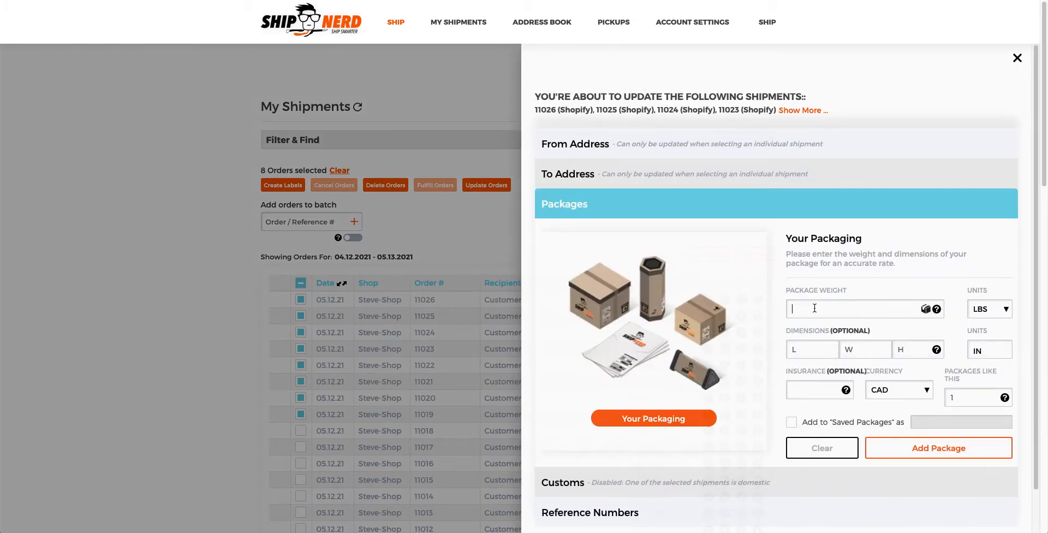
{"action": "type", "text": "1512"}
{"action": "key", "text": "Tab"}
{"action": "type", "text": "12"}
{"action": "key", "text": "Tab"}
{"action": "type", "text": "12"}
{"action": "left_click", "coordinate": [809, 385]}
{"action": "type", "text": "150"}
{"action": "left_click", "coordinate": [935, 440]}
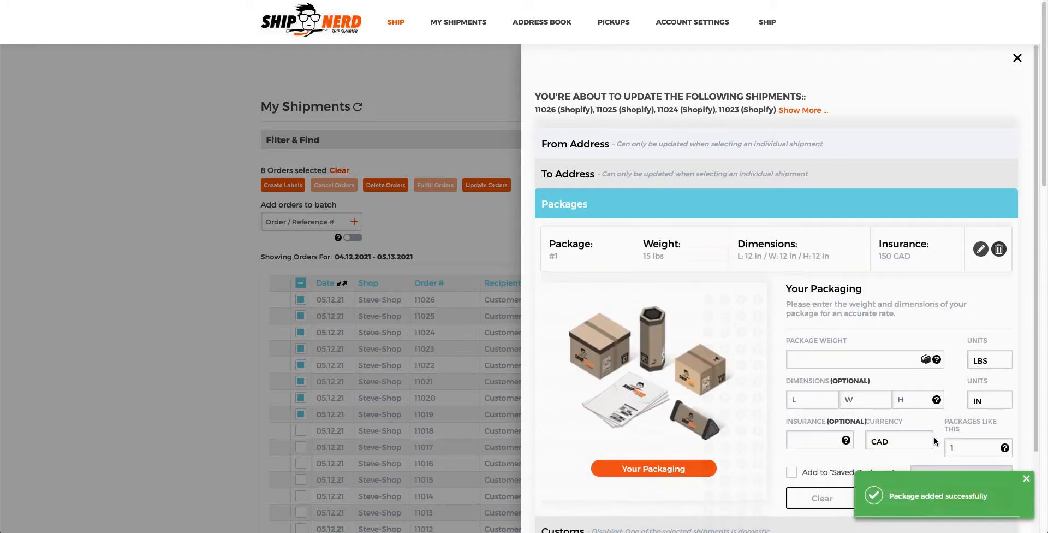
{"action": "left_click", "coordinate": [1025, 479]}
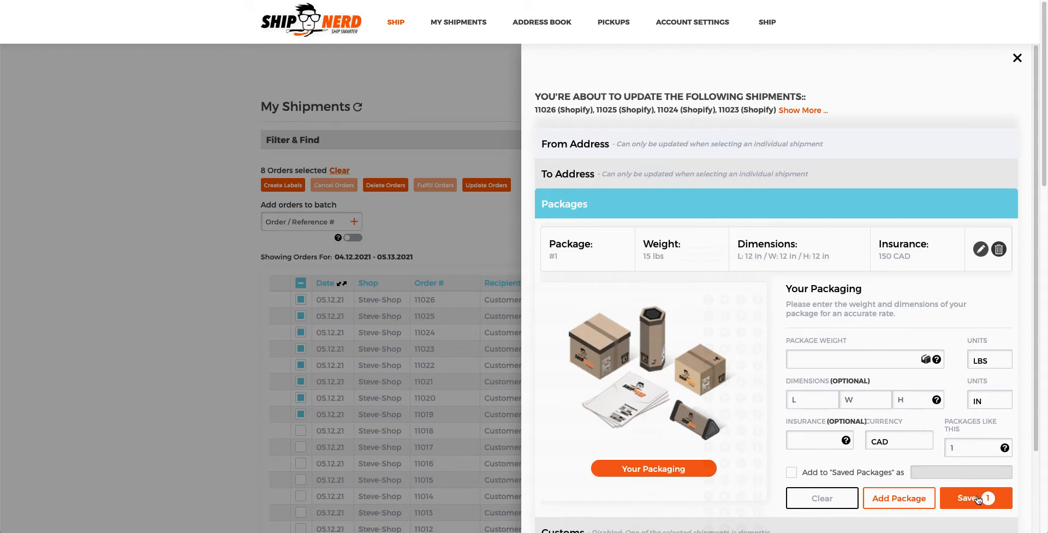
Save the package and update the eight selected orders, closing the results and clearing the selection.
{"action": "left_click", "coordinate": [977, 499]}
{"action": "left_click", "coordinate": [977, 314]}
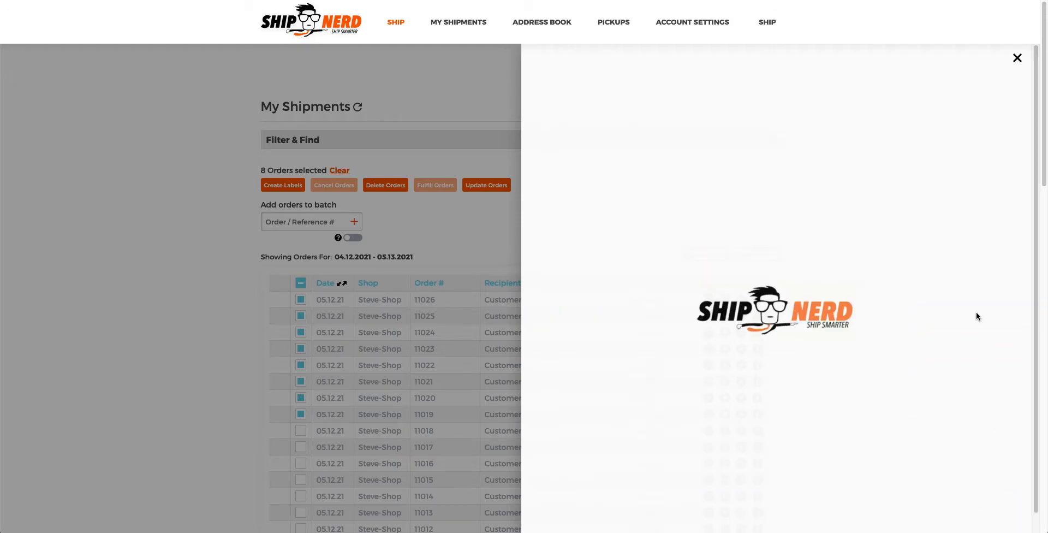
{"action": "left_click_drag", "start_coordinate": [746, 276], "coordinate": [606, 163]}
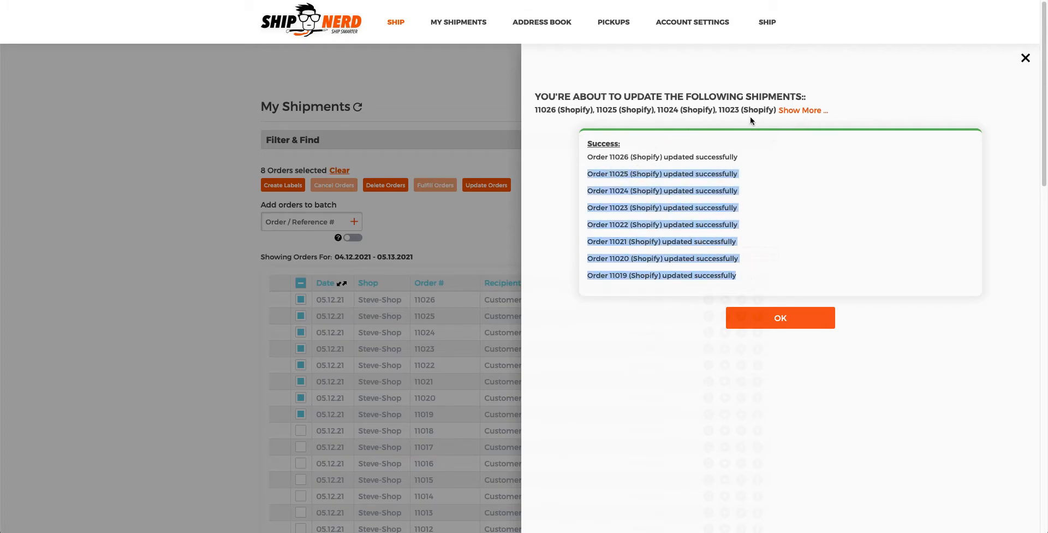
{"action": "left_click_drag", "start_coordinate": [541, 109], "coordinate": [811, 112]}
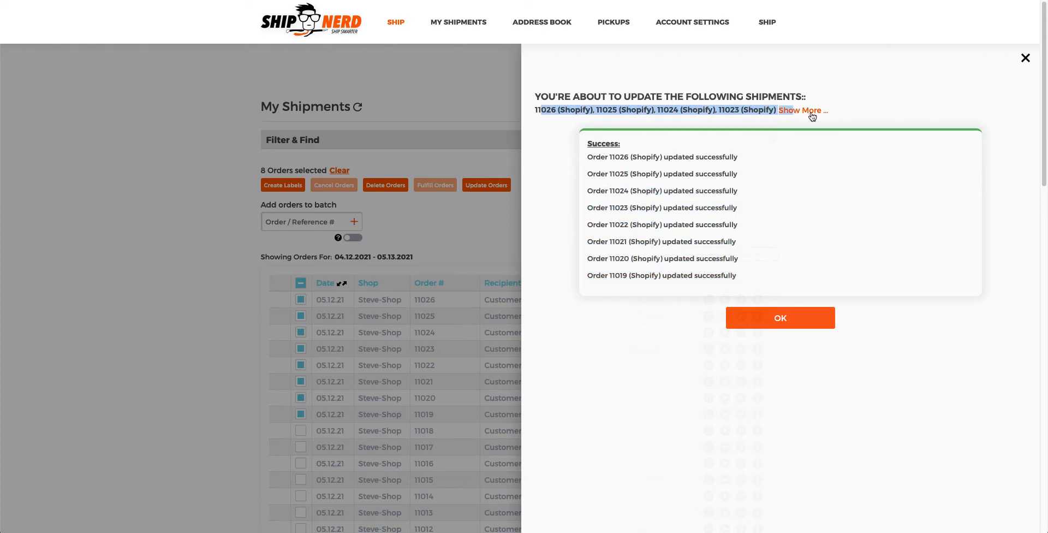
{"action": "left_click", "coordinate": [811, 111]}
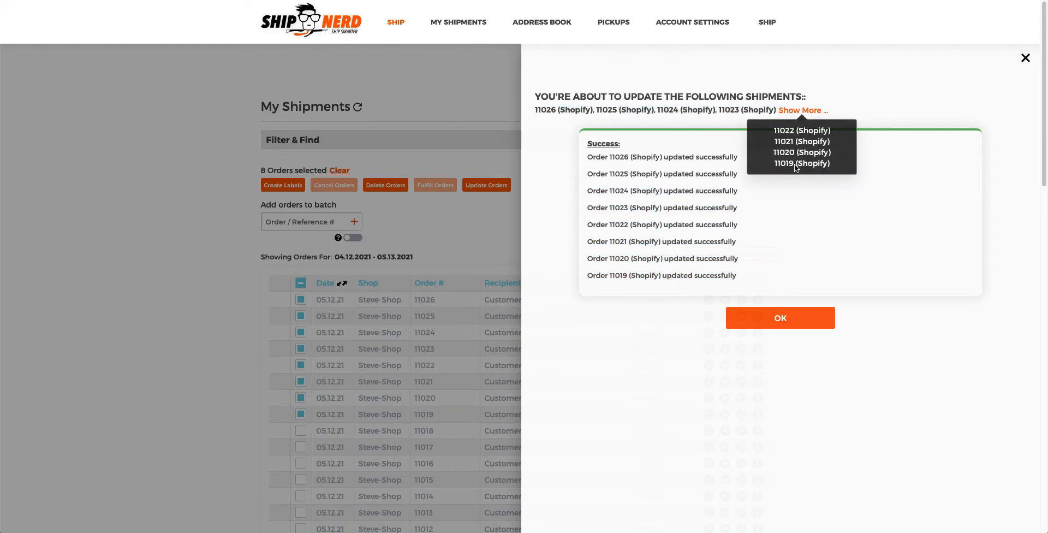
{"action": "left_click", "coordinate": [1024, 60]}
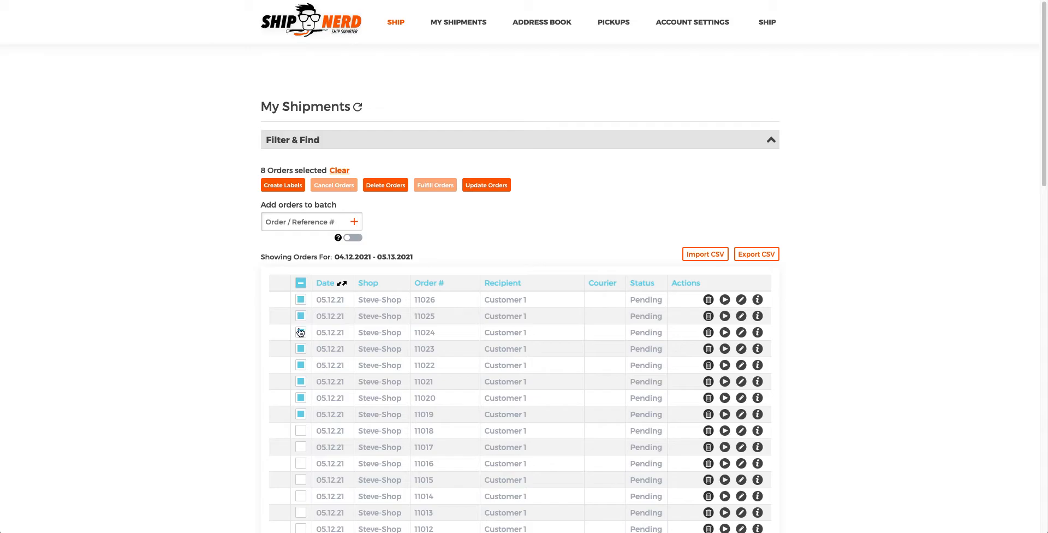
{"action": "left_click", "coordinate": [339, 170]}
Turn on range entry and add the orders from the fifteenth listed one through the newest to the batch.
{"action": "mouse_move", "coordinate": [337, 240]}
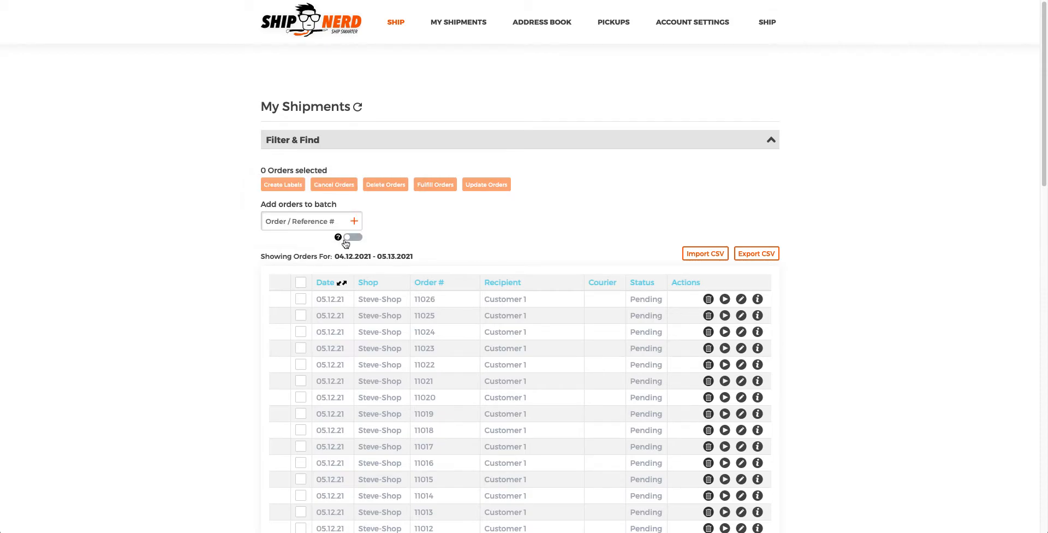
{"action": "left_click", "coordinate": [352, 238]}
{"action": "mouse_move", "coordinate": [430, 238]}
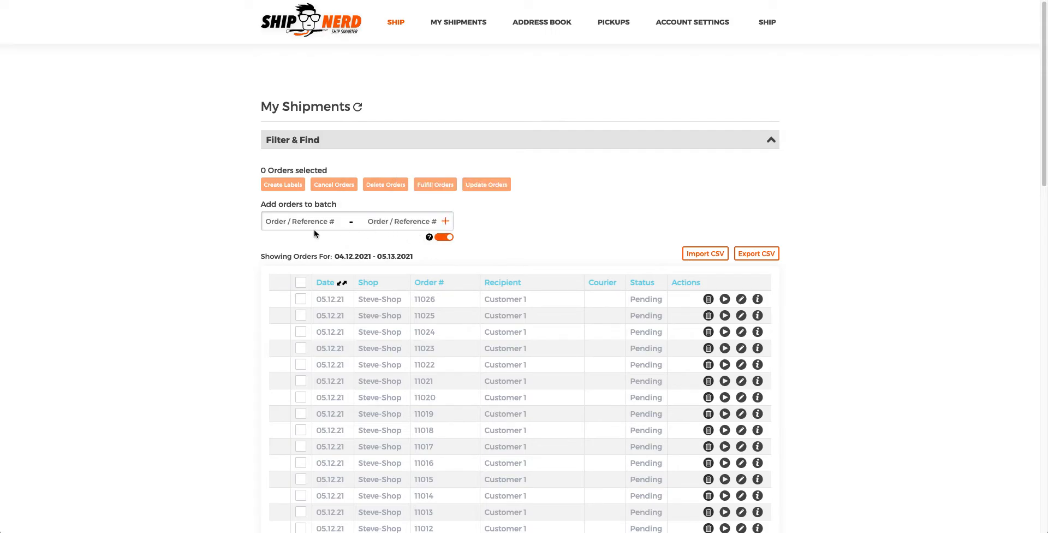
{"action": "left_click", "coordinate": [279, 218]}
{"action": "type", "text": "11012"}
{"action": "left_click", "coordinate": [408, 220]}
{"action": "type", "text": "11026"}
{"action": "left_click", "coordinate": [445, 222]}
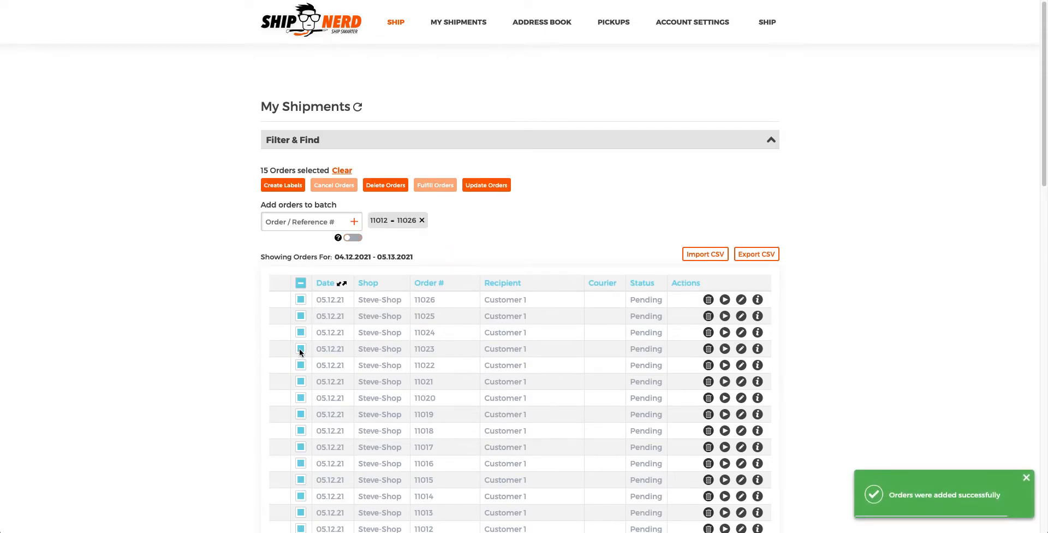
Clear the range and add three individual orders to the batch by number: the thirteenth, first and seventh listed.
{"action": "left_click_drag", "start_coordinate": [297, 436], "coordinate": [297, 458]}
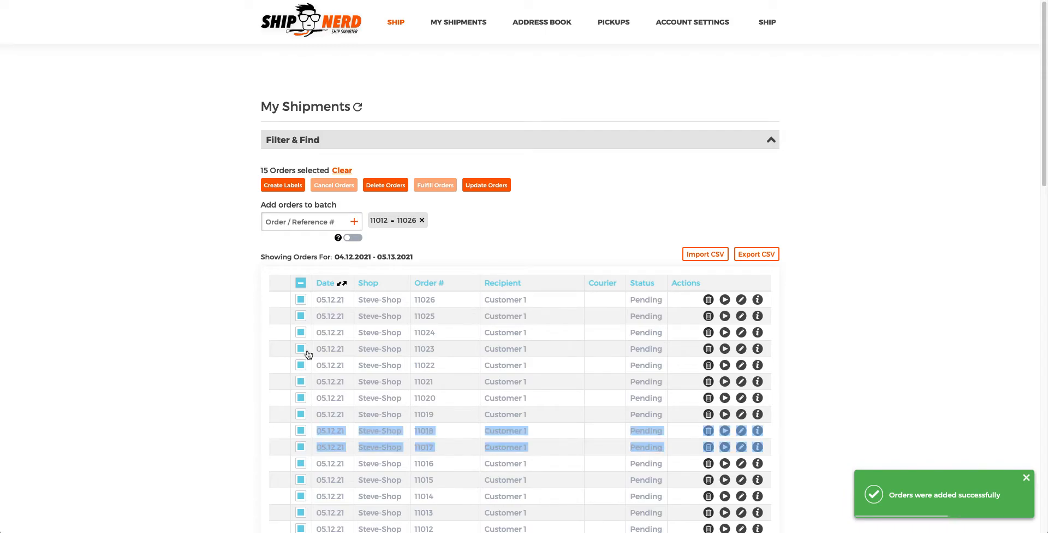
{"action": "left_click", "coordinate": [345, 171]}
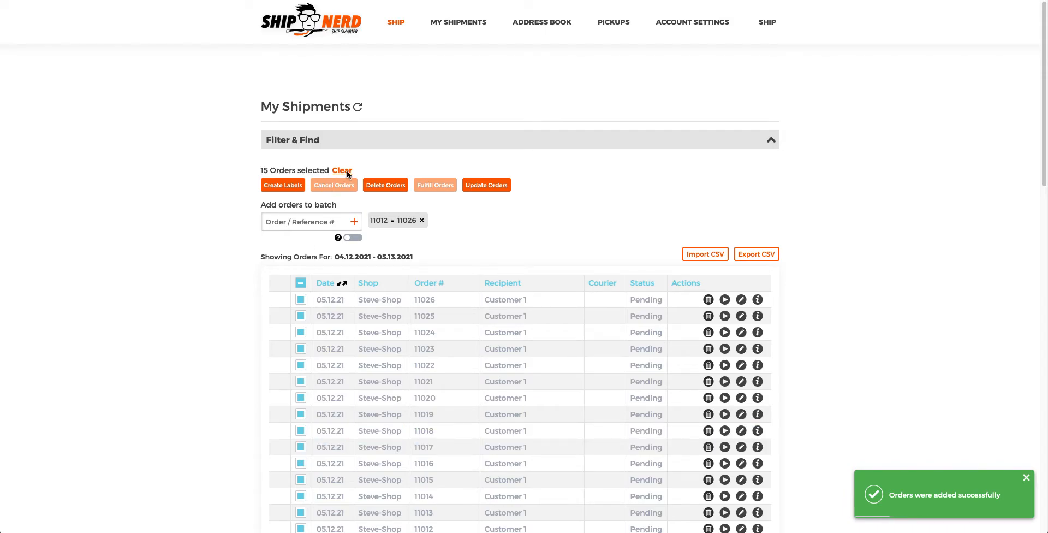
{"action": "left_click", "coordinate": [290, 217]}
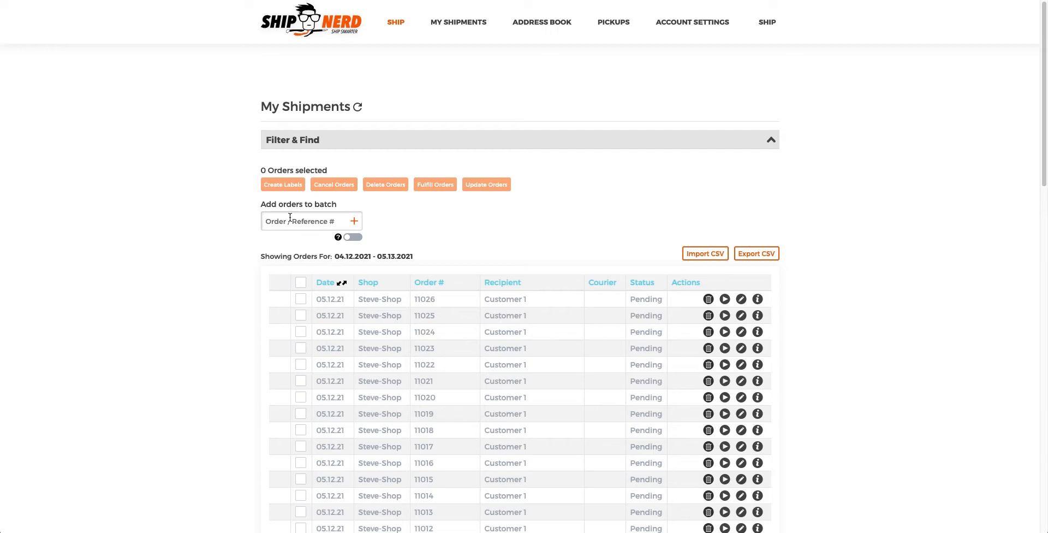
{"action": "type", "text": "11014"}
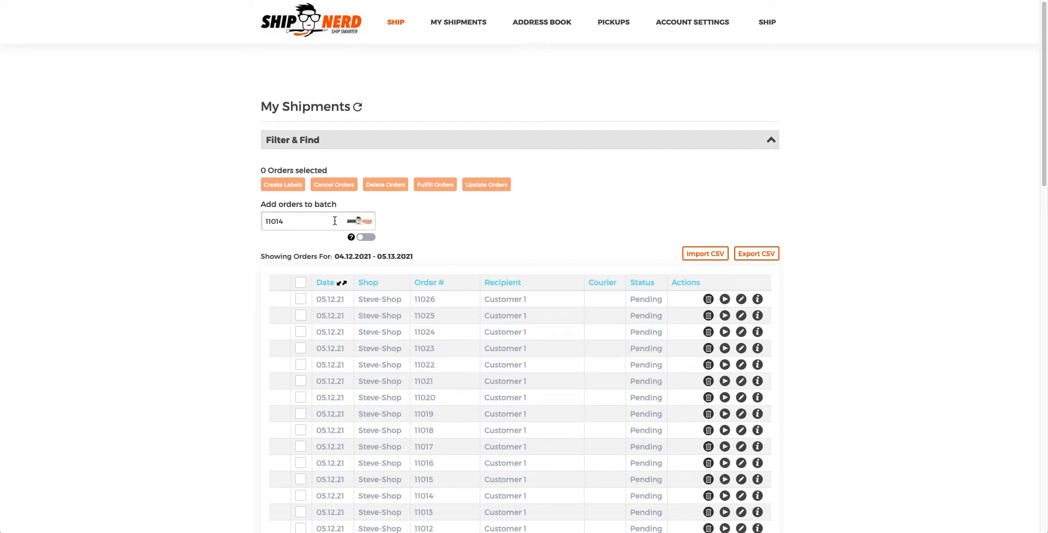
{"action": "left_click", "coordinate": [352, 221]}
{"action": "left_click", "coordinate": [293, 221]}
{"action": "type", "text": "11026"}
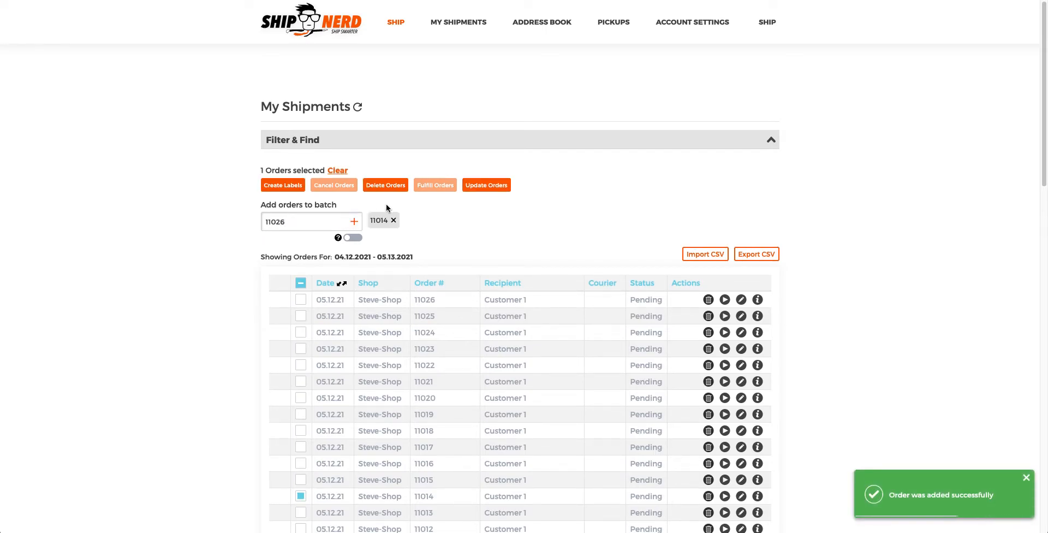
{"action": "left_click", "coordinate": [352, 221]}
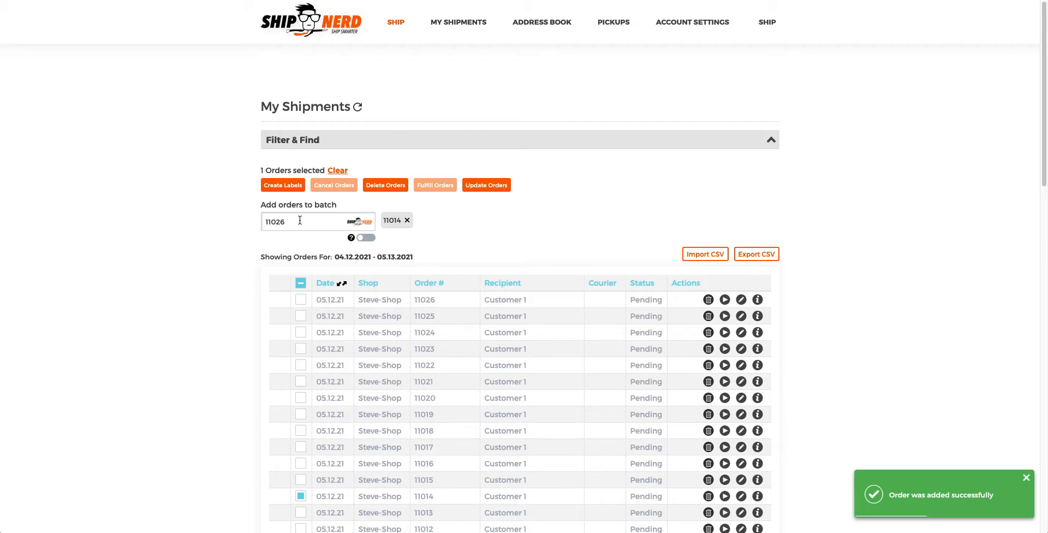
{"action": "type", "text": "11020"}
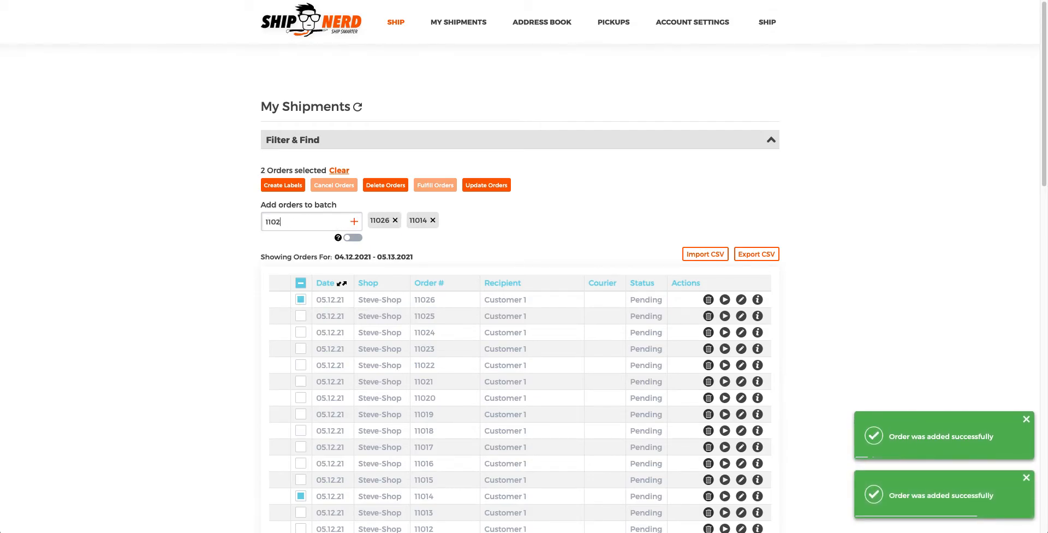
{"action": "left_click", "coordinate": [358, 222]}
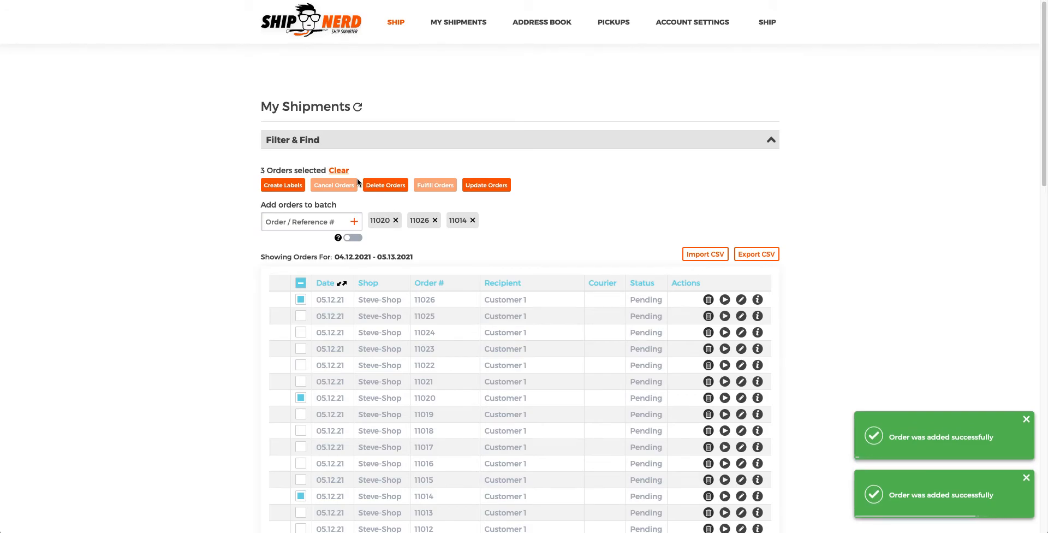
Clear the batch, select every order in the shipments list at once, and clear that selection again.
{"action": "left_click", "coordinate": [339, 171]}
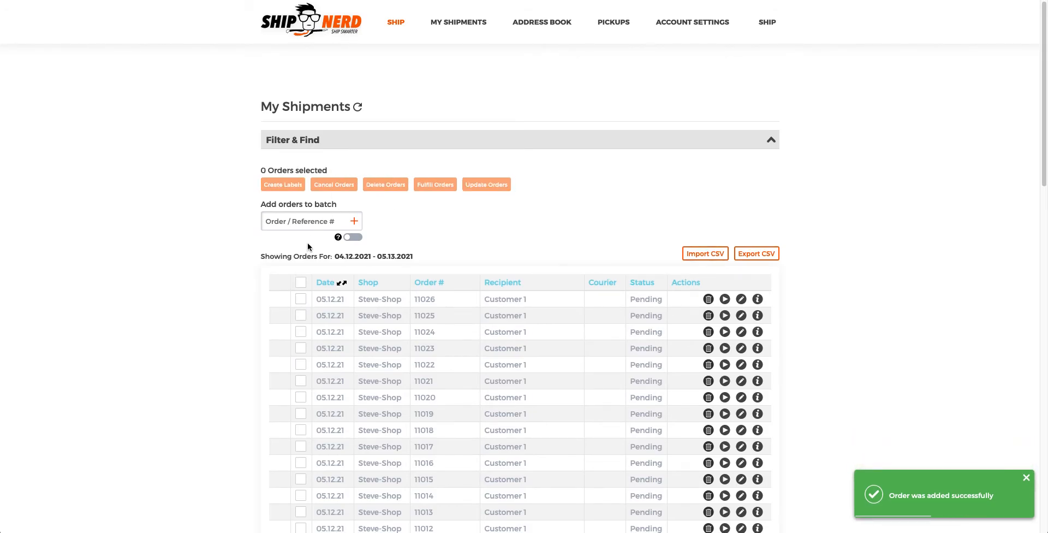
{"action": "left_click", "coordinate": [300, 283]}
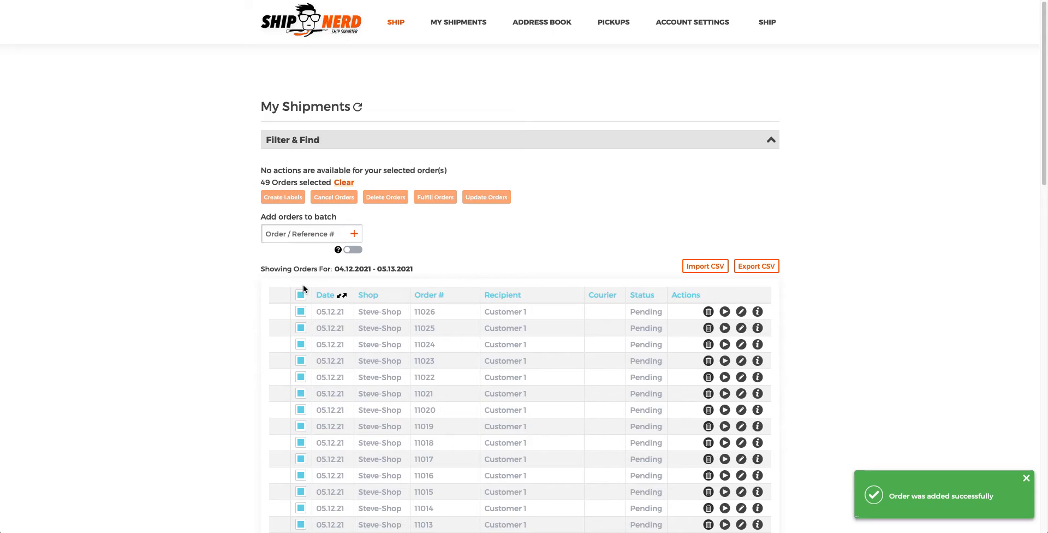
{"action": "scroll", "coordinate": [304, 311], "scroll_direction": "down", "scroll_amount": 2}
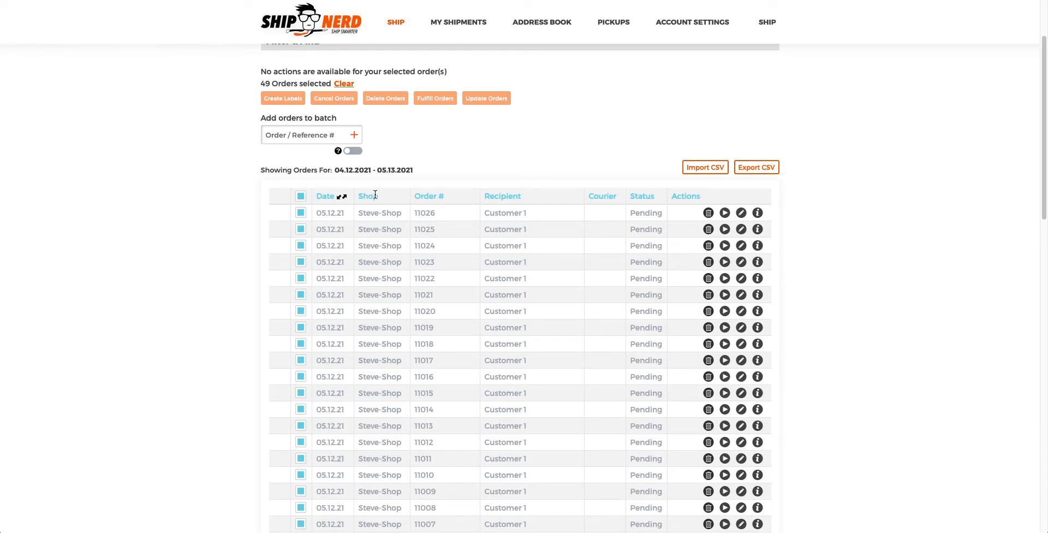
{"action": "scroll", "coordinate": [381, 201], "scroll_direction": "up", "scroll_amount": 1}
{"action": "left_click", "coordinate": [345, 115]}
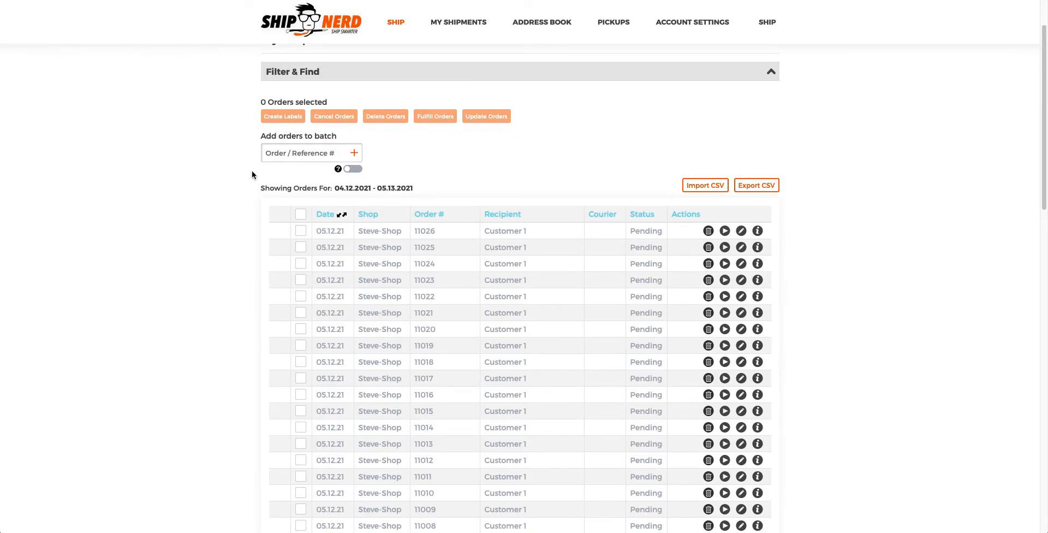
Select the eleven newest pending orders individually, from the first through the eleventh row of the shipments list.
{"action": "left_click", "coordinate": [301, 231]}
{"action": "left_click", "coordinate": [300, 248]}
{"action": "left_click", "coordinate": [301, 263]}
{"action": "left_click", "coordinate": [300, 280]}
{"action": "left_click", "coordinate": [301, 297]}
{"action": "left_click", "coordinate": [300, 313]}
{"action": "left_click", "coordinate": [301, 330]}
{"action": "left_click", "coordinate": [301, 346]}
{"action": "left_click", "coordinate": [300, 363]}
{"action": "left_click", "coordinate": [301, 379]}
{"action": "left_click", "coordinate": [301, 396]}
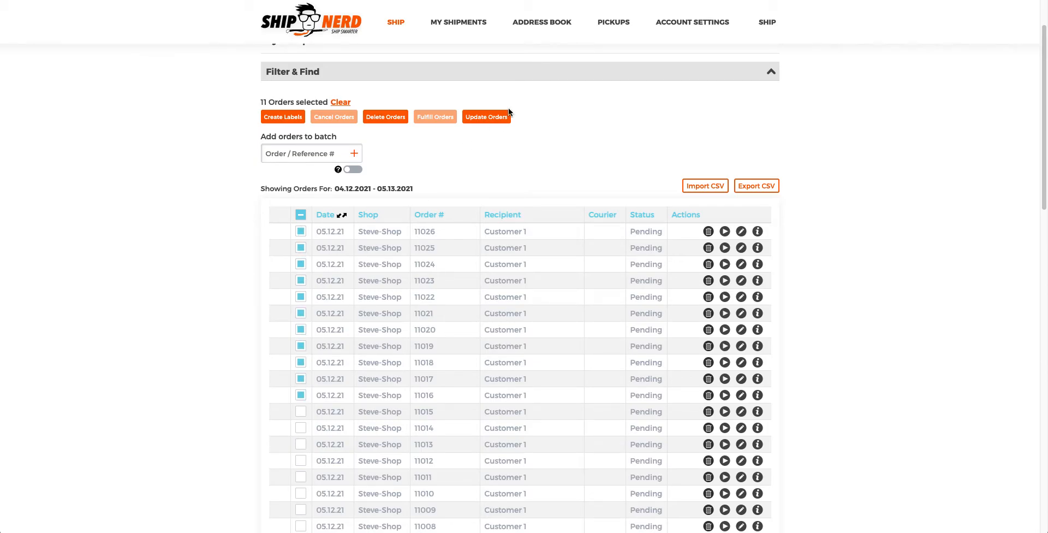
Add a 15 lb package measuring 10 × 10 × 10 in, without insurance, to the selected orders' bulk update.
{"action": "left_click", "coordinate": [497, 117]}
{"action": "left_click", "coordinate": [1005, 205]}
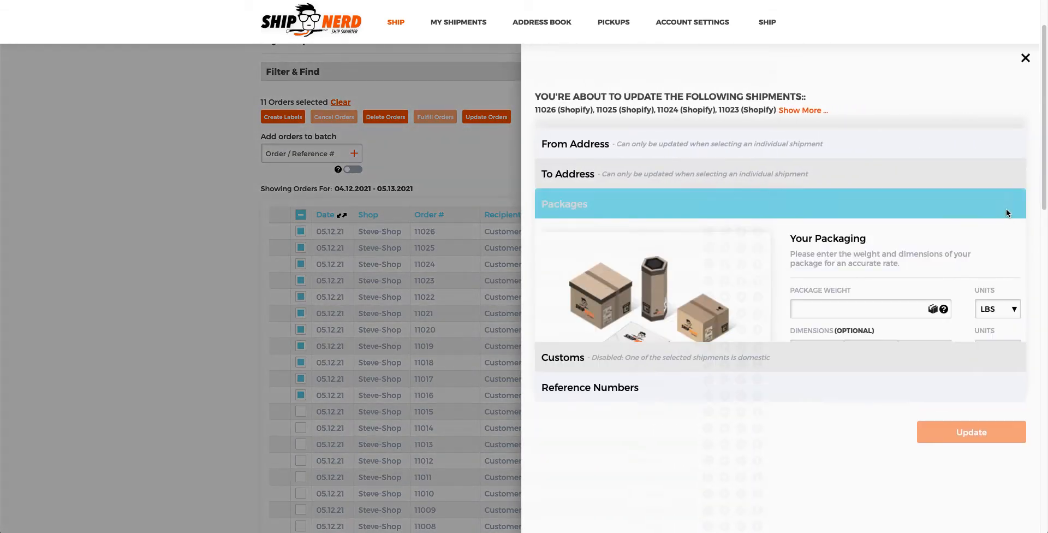
{"action": "left_click", "coordinate": [836, 308]}
{"action": "type", "text": "15"}
{"action": "key", "text": "Tab"}
{"action": "type", "text": "10"}
{"action": "key", "text": "Tab"}
{"action": "type", "text": "10"}
{"action": "key", "text": "Tab"}
{"action": "type", "text": "10"}
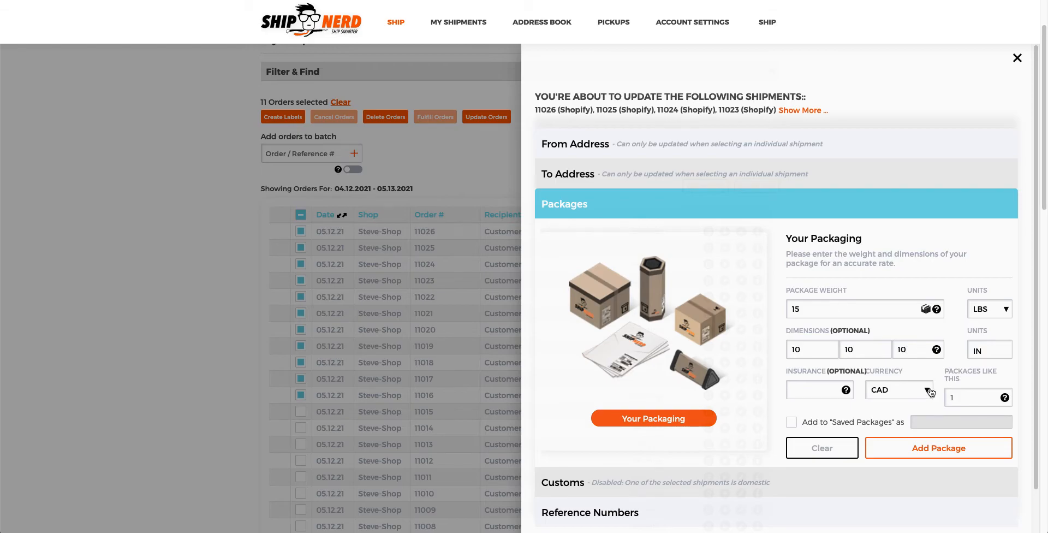
{"action": "left_click", "coordinate": [924, 446]}
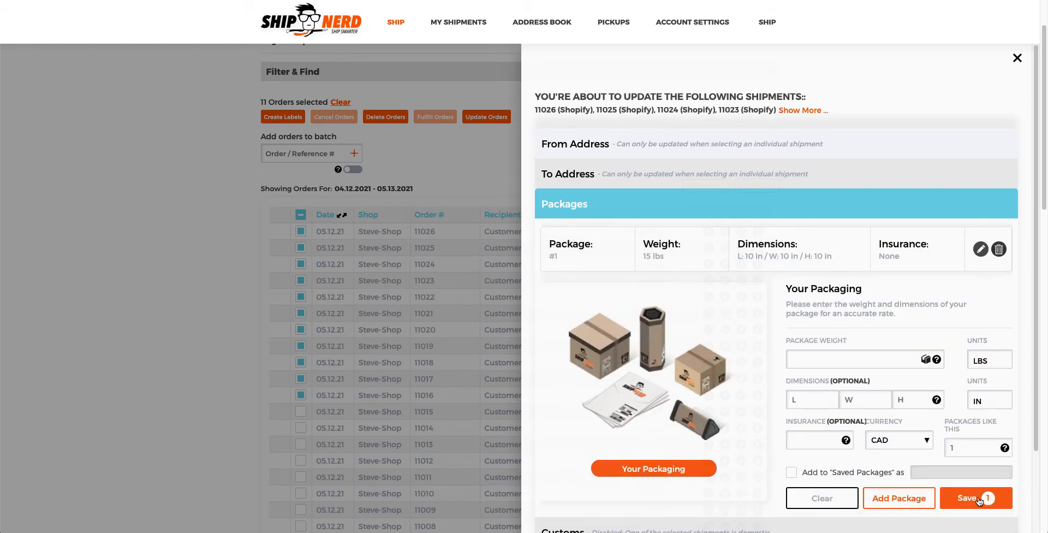
Save the package, apply the update to the eleven selected orders, and acknowledge the results.
{"action": "left_click", "coordinate": [977, 498]}
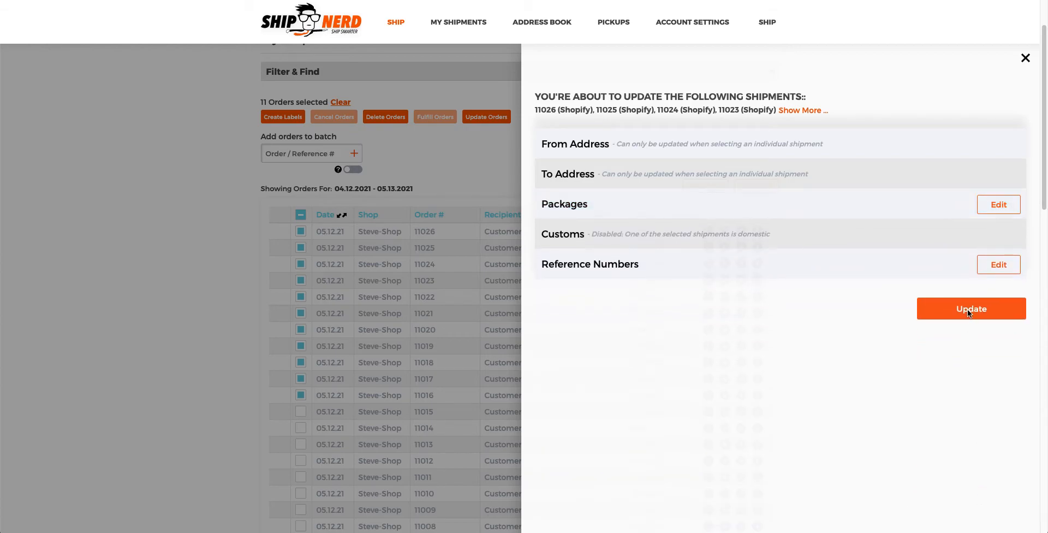
{"action": "left_click", "coordinate": [967, 309]}
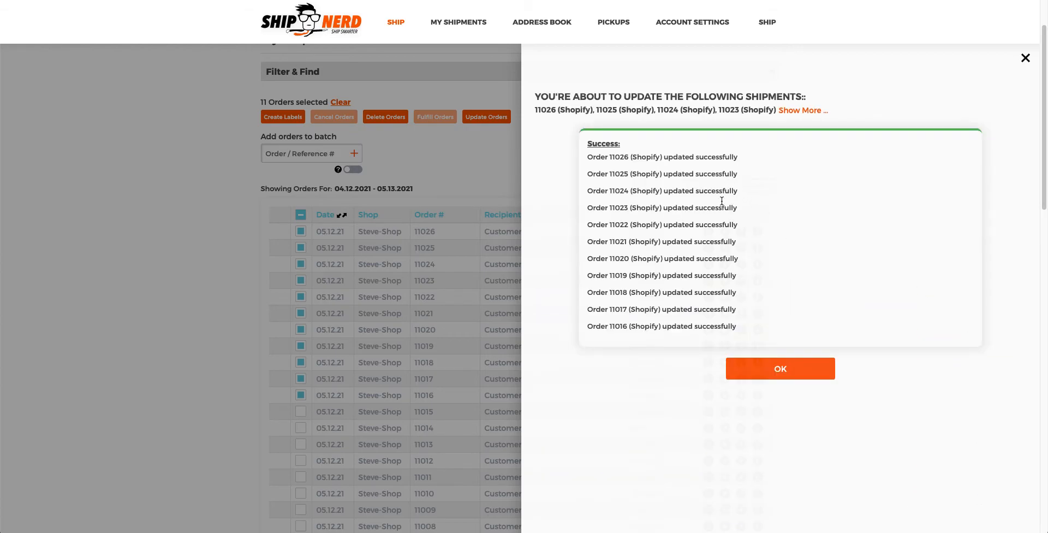
{"action": "left_click", "coordinate": [775, 377]}
Create shipping labels for the eleven selected orders using the Fast service.
{"action": "left_click", "coordinate": [1025, 58]}
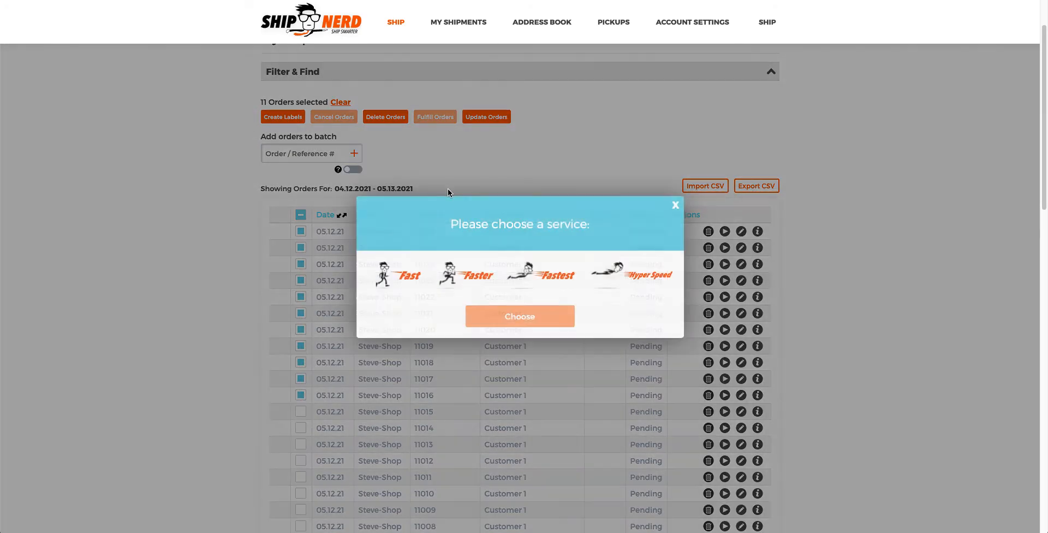
{"action": "left_click", "coordinate": [408, 283]}
{"action": "left_click", "coordinate": [508, 318]}
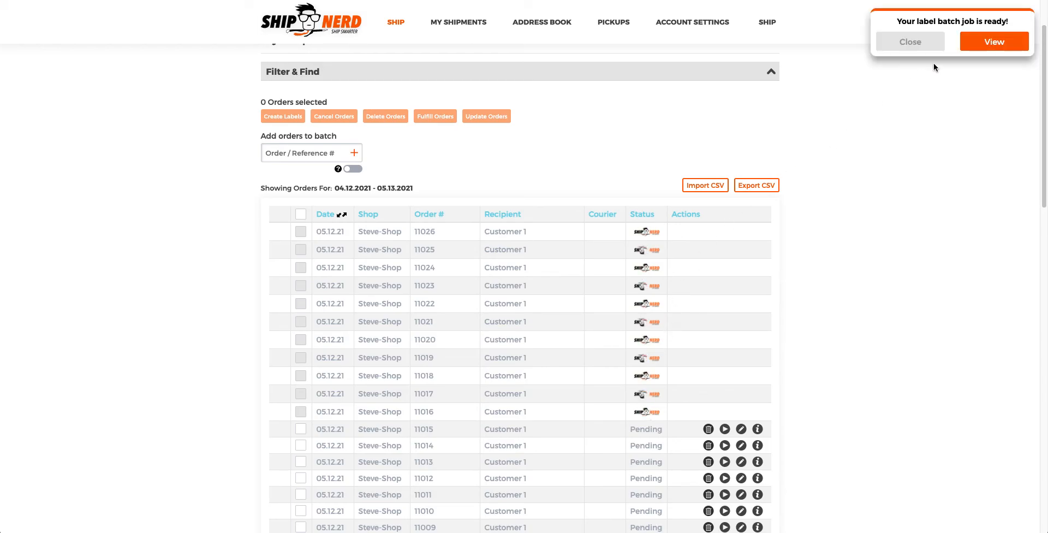
Open the finished label batch's PDF and look through the generated UPS shipping labels.
{"action": "left_click", "coordinate": [993, 44]}
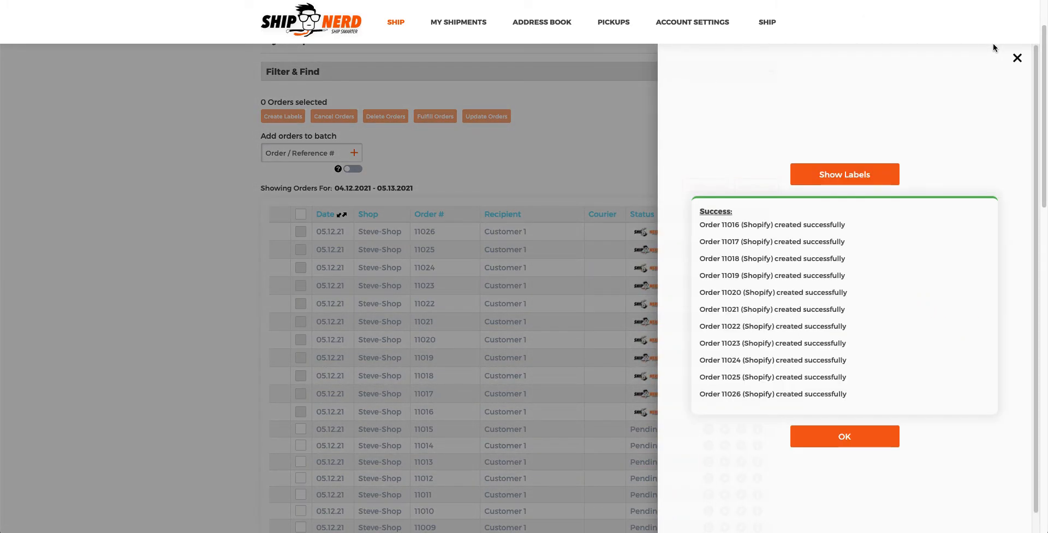
{"action": "left_click", "coordinate": [856, 176]}
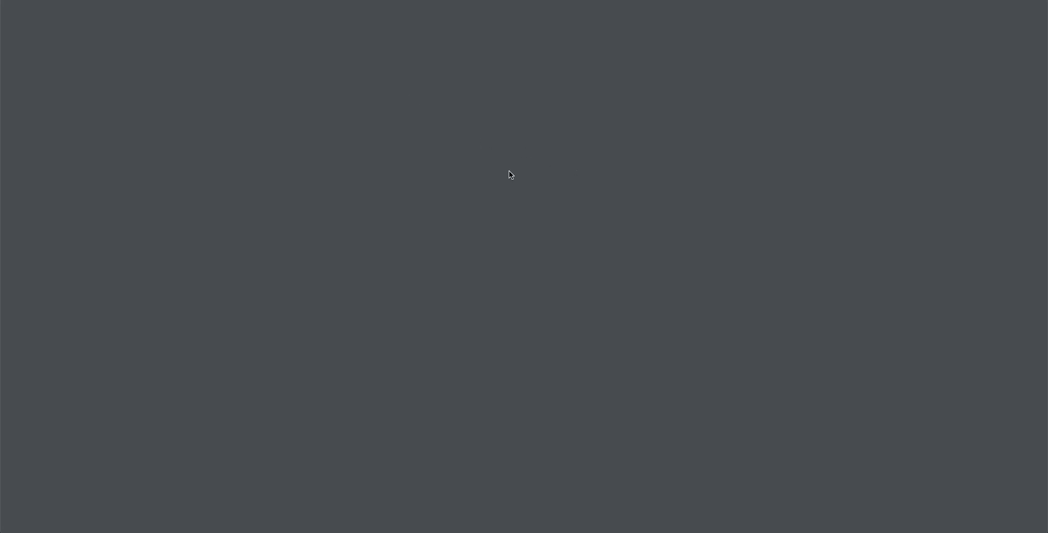
{"action": "scroll", "coordinate": [500, 177], "scroll_direction": "down", "scroll_amount": 3}
{"action": "scroll", "coordinate": [500, 182], "scroll_direction": "down", "scroll_amount": 20}
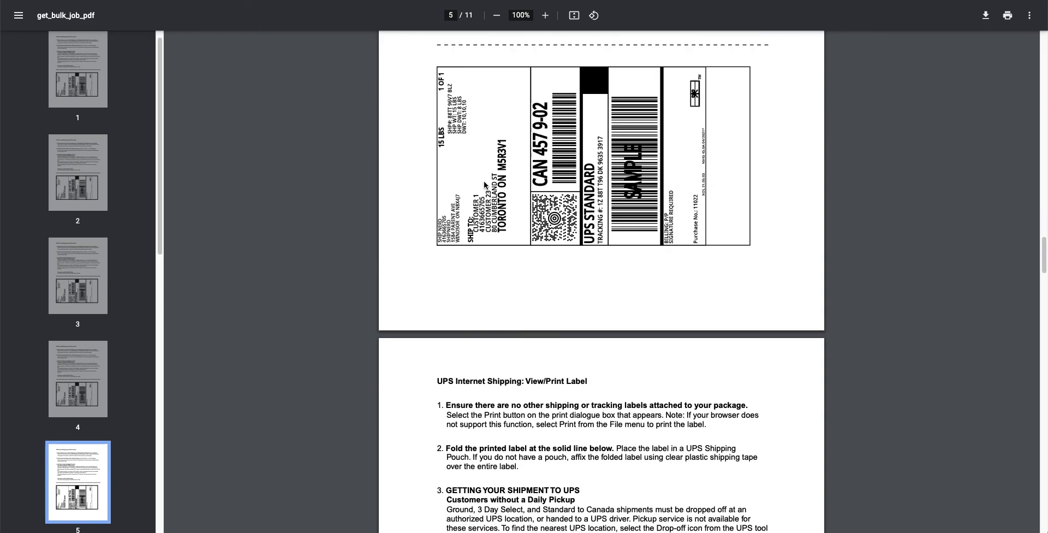
{"action": "scroll", "coordinate": [483, 183], "scroll_direction": "down", "scroll_amount": 20}
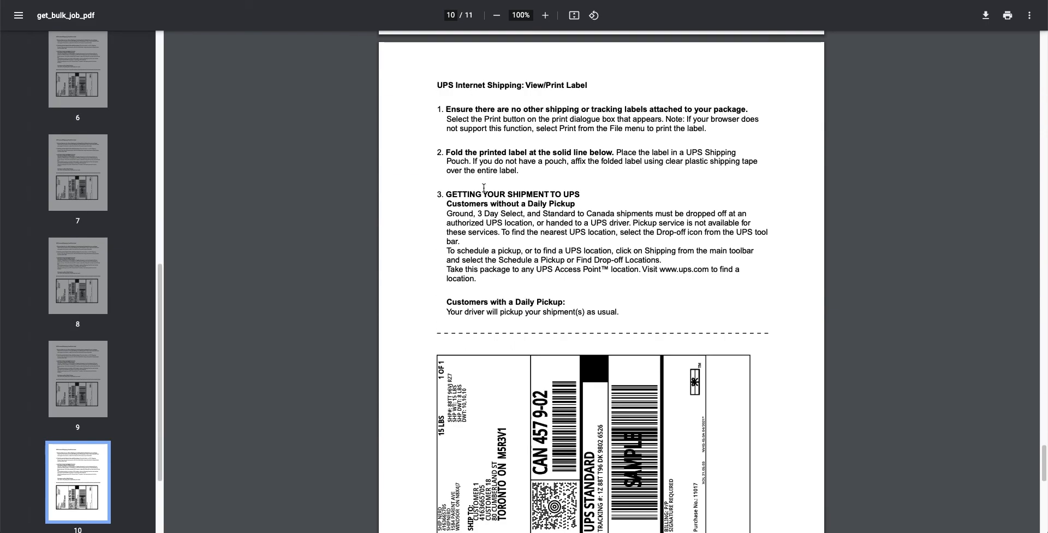
{"action": "scroll", "coordinate": [483, 188], "scroll_direction": "up", "scroll_amount": 20}
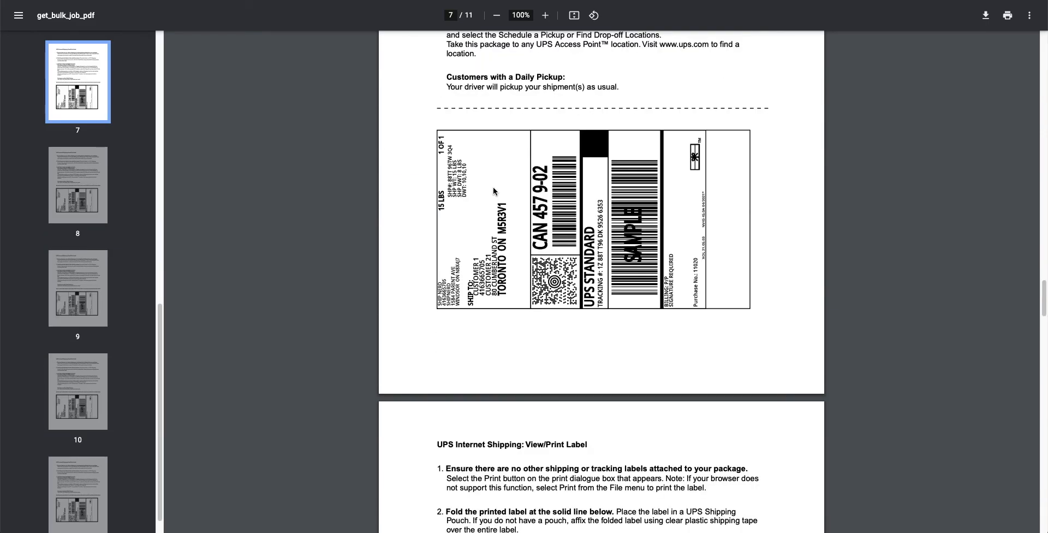